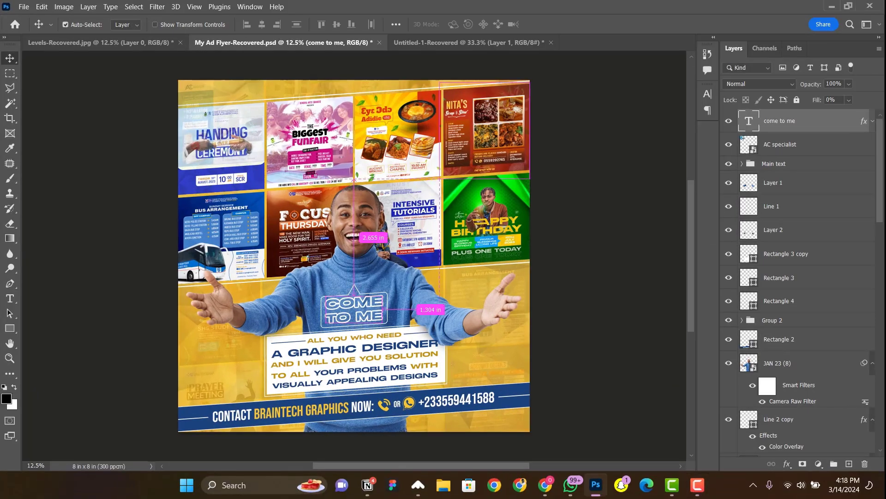
- Look over the New Document dialog's presets and settings, and dismiss it without creating a document
{"action": "key", "text": "ctrl+n"}
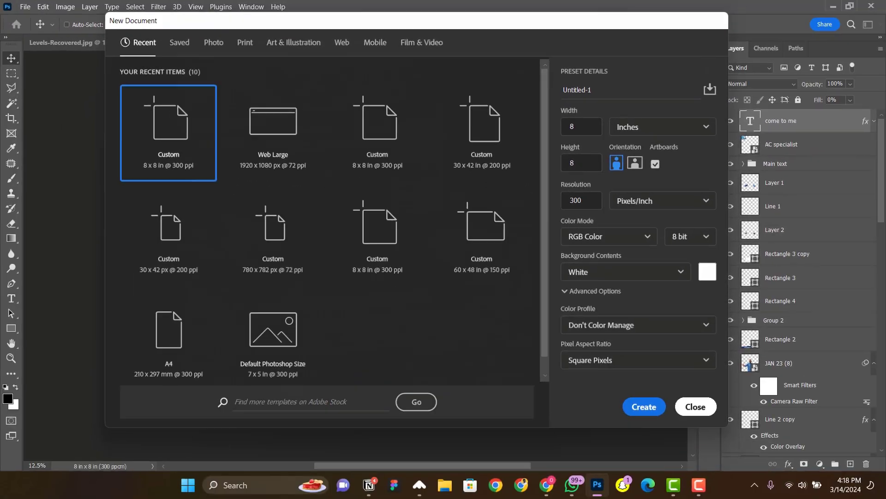
{"action": "key", "text": "Escape"}
{"action": "key", "text": "alt+f"}
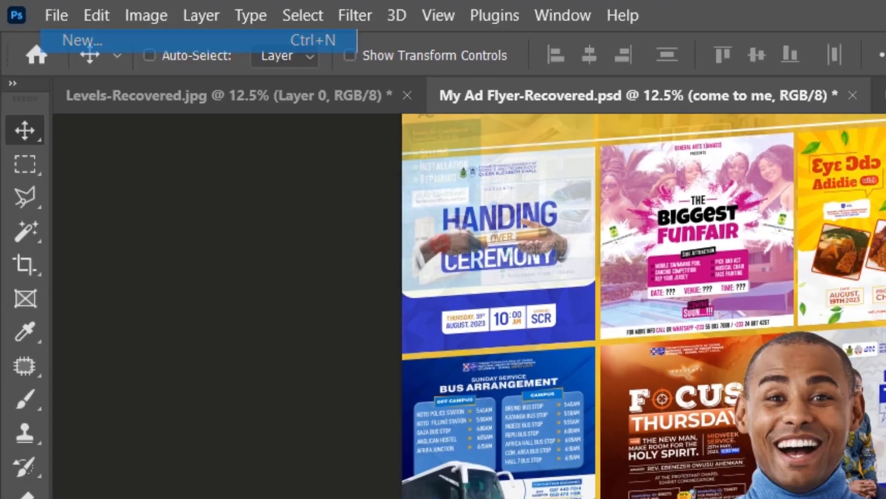
{"action": "left_click", "coordinate": [89, 43]}
{"action": "key", "text": "Escape"}
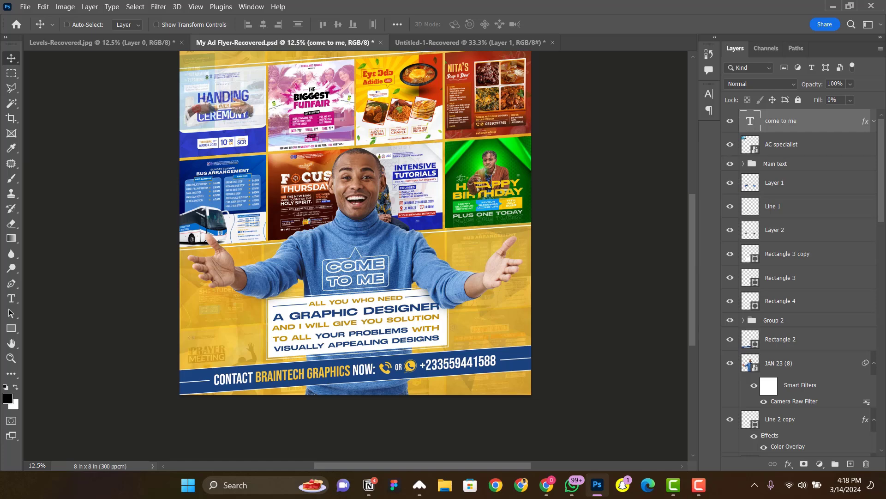
- Browse the Event Flyers folder in the Open dialog, and dismiss it without opening a file
{"action": "key", "text": "ctrl"}
{"action": "key", "text": "ctrl+o"}
{"action": "scroll", "coordinate": [489, 198], "scroll_direction": "down", "scroll_amount": 5}
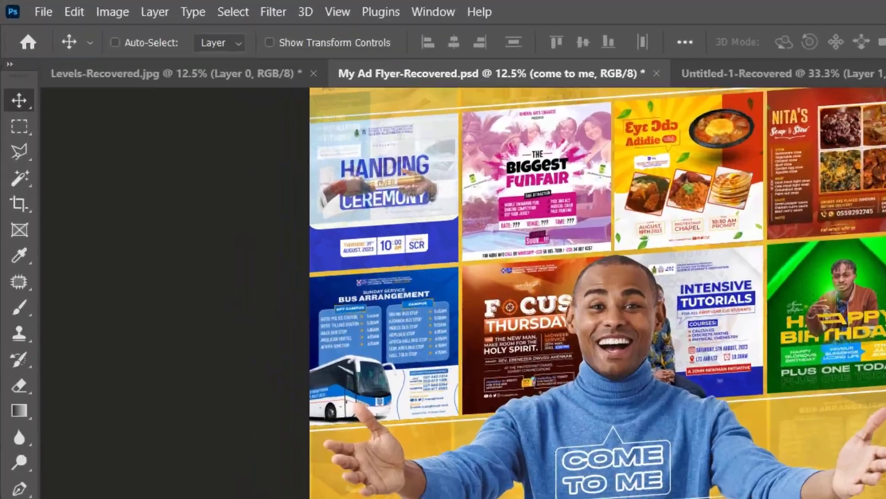
{"action": "key", "text": "alt+f"}
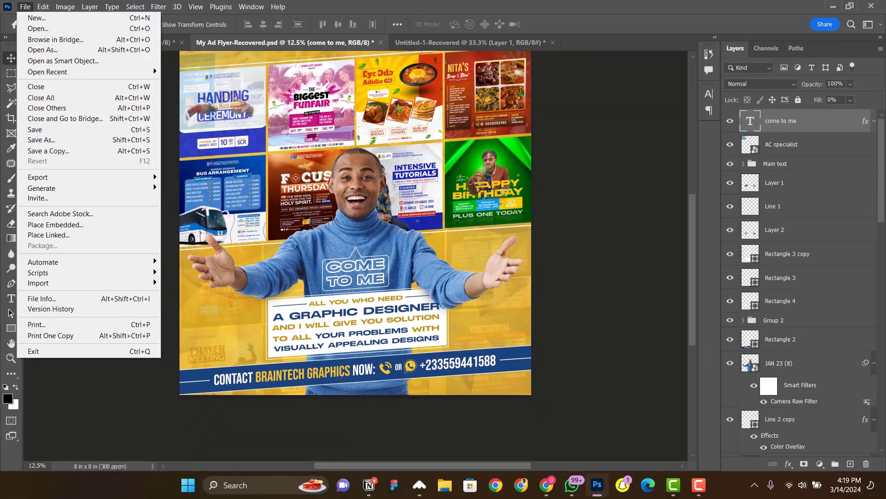
{"action": "key", "text": "Escape"}
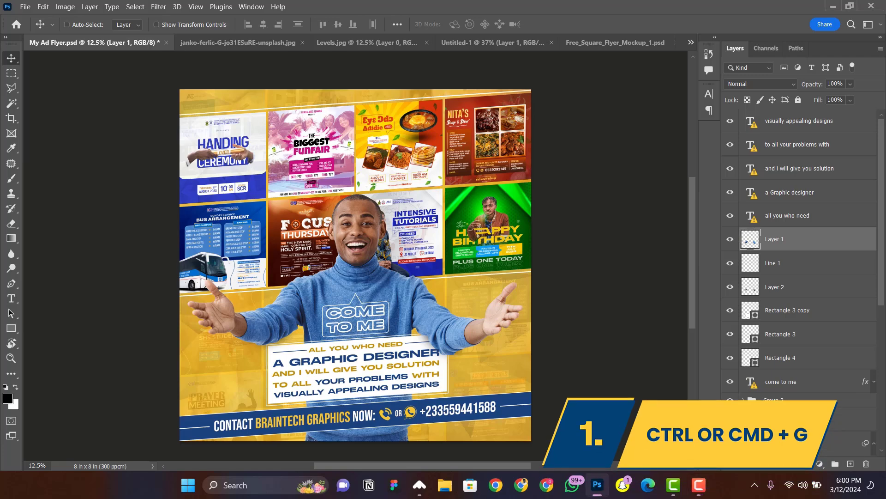
- Group the five text layers from "visually appealing designs" down to "all you who need"
{"action": "left_click", "coordinate": [788, 215]}
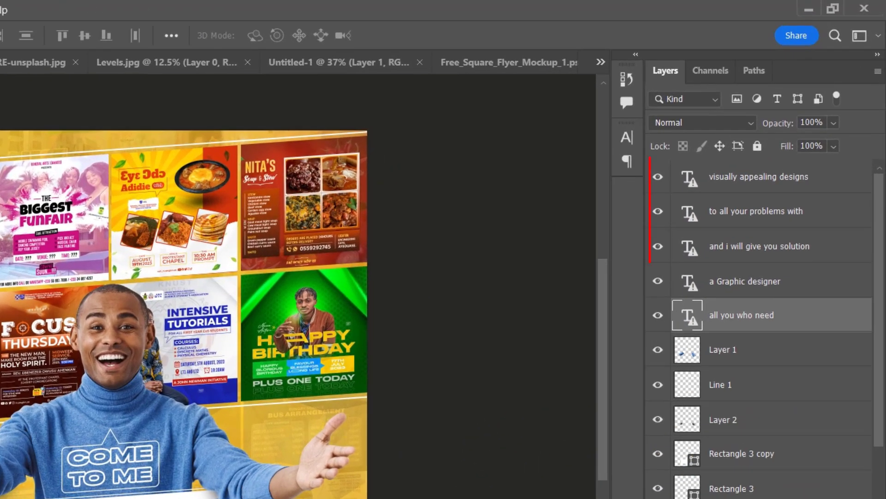
{"action": "left_click", "coordinate": [759, 176]}
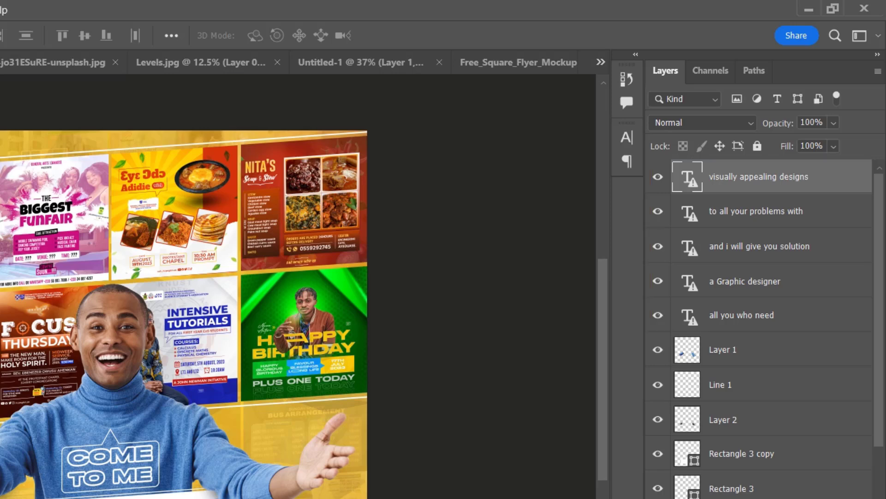
{"action": "left_click", "coordinate": [742, 315], "text": "shift"}
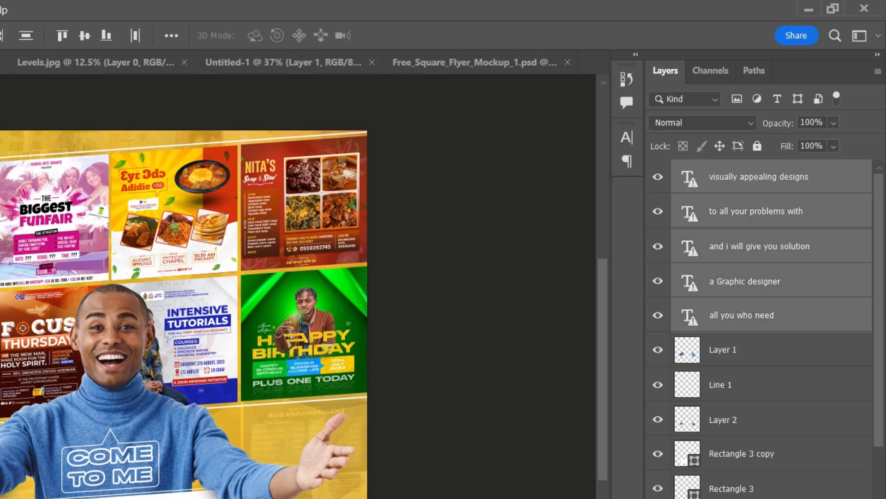
{"action": "key", "text": "ctrl+g"}
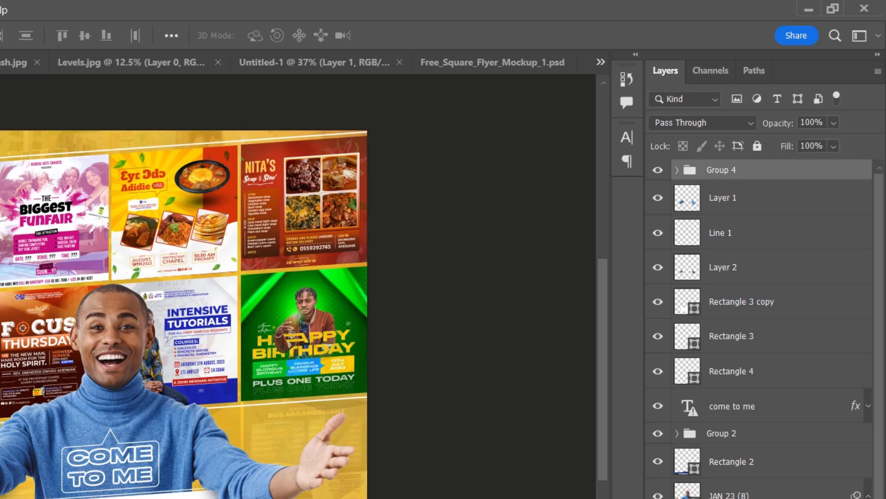
- Rename the new group of text layers as "Main text"
{"action": "double_click", "coordinate": [721, 170]}
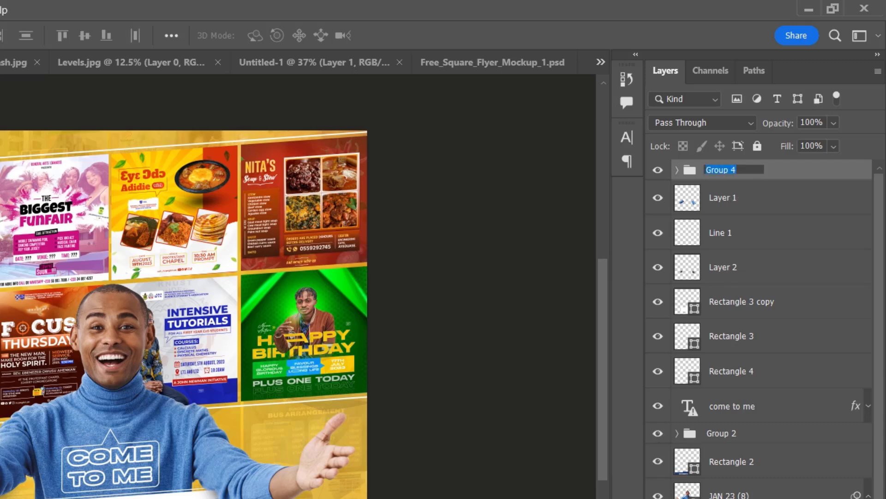
{"action": "type", "text": "Main tex"}
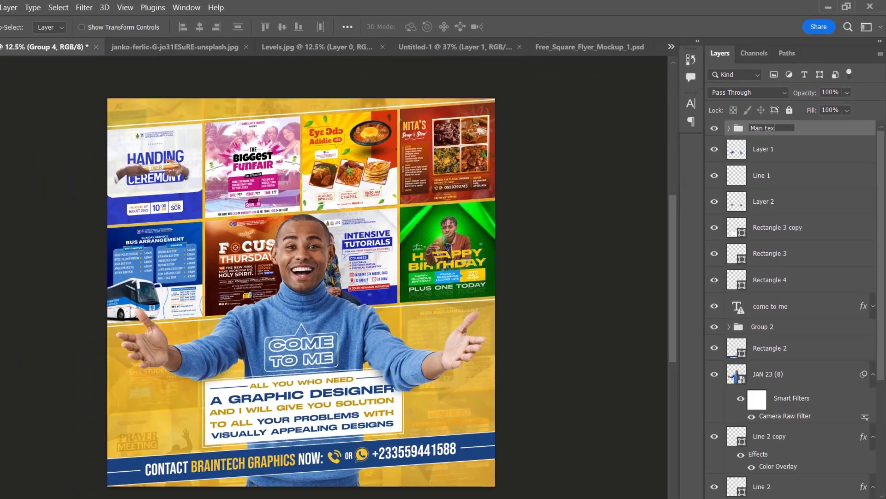
{"action": "type", "text": "t"}
{"action": "key", "text": "Return"}
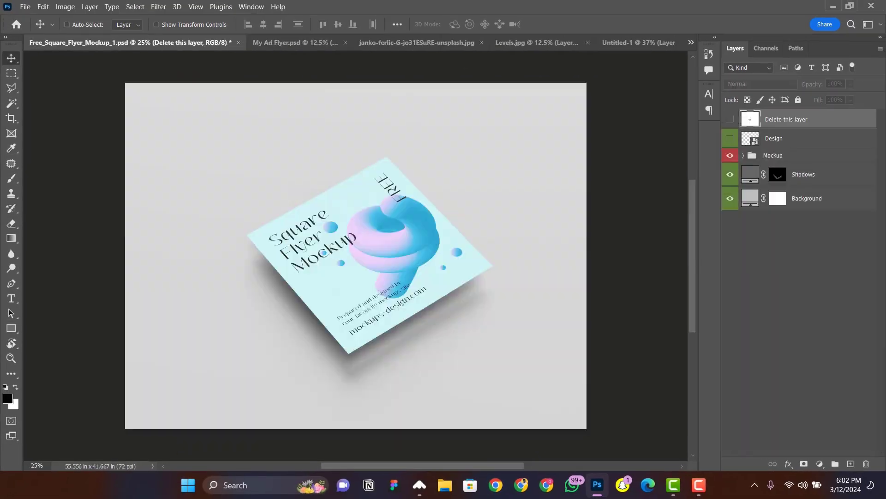
- Stamp all visible layers of My Ad Flyer.psd into a new merged layer at the top of the stack
{"action": "left_click", "coordinate": [295, 43]}
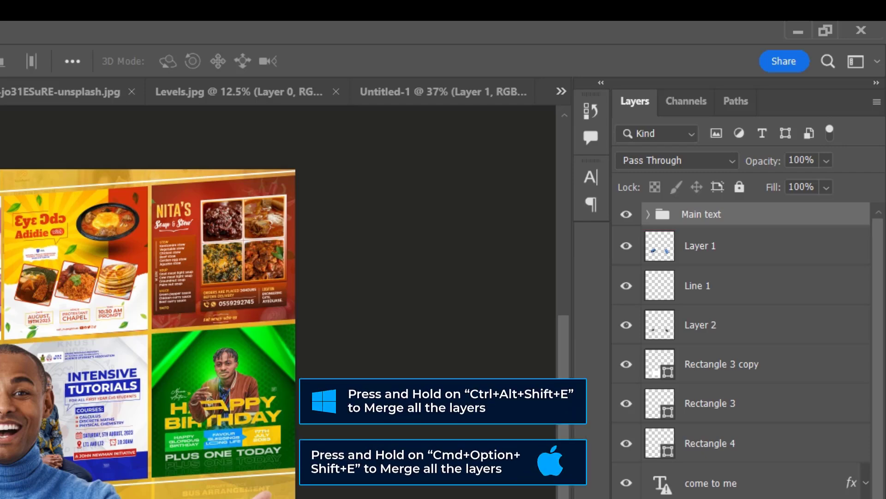
{"action": "key", "text": "ctrl+alt+shift+e"}
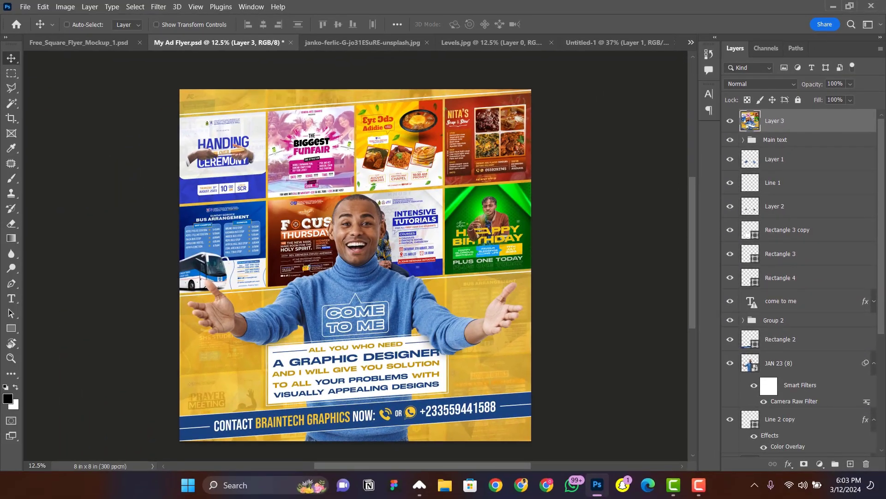
{"action": "left_click_drag", "start_coordinate": [488, 255], "coordinate": [488, 223]}
{"action": "key", "text": "ctrl+z"}
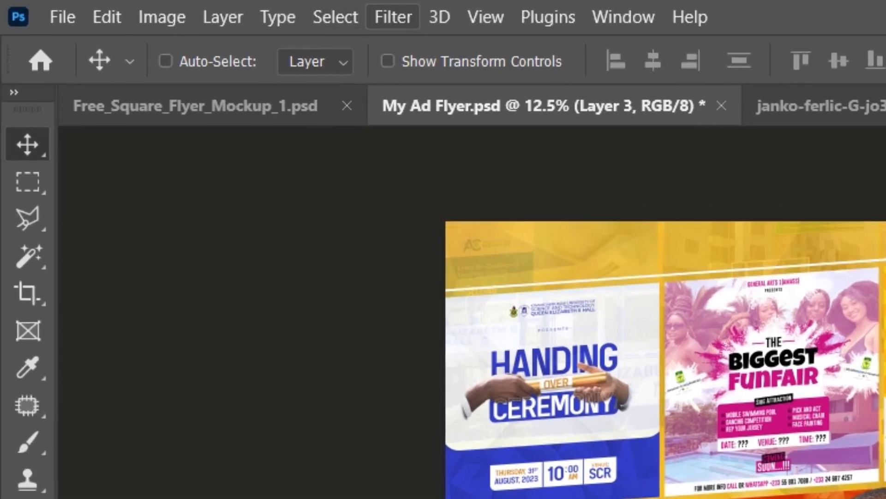
- Apply the Camera Raw Filter to the merged flyer layer with Exposure +0.80 and slightly raised texture and clarity
{"action": "left_click", "coordinate": [158, 7]}
{"action": "left_click", "coordinate": [468, 214]}
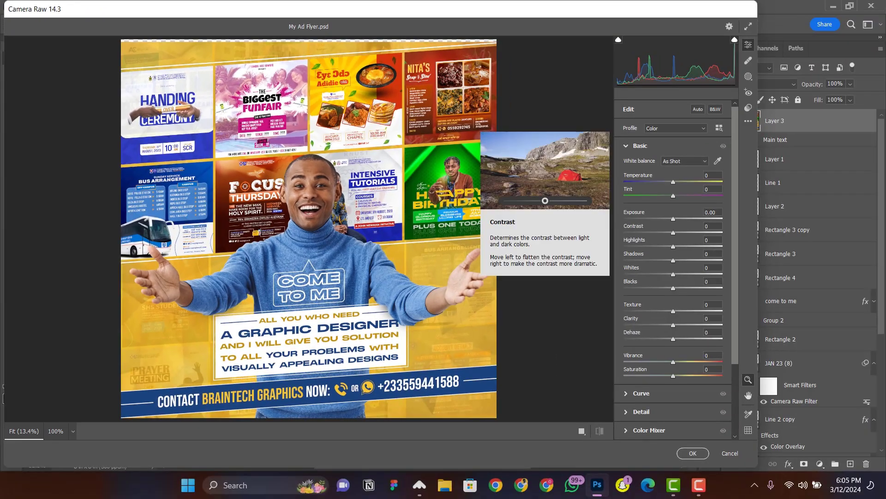
{"action": "left_click_drag", "start_coordinate": [673, 218], "coordinate": [681, 218]}
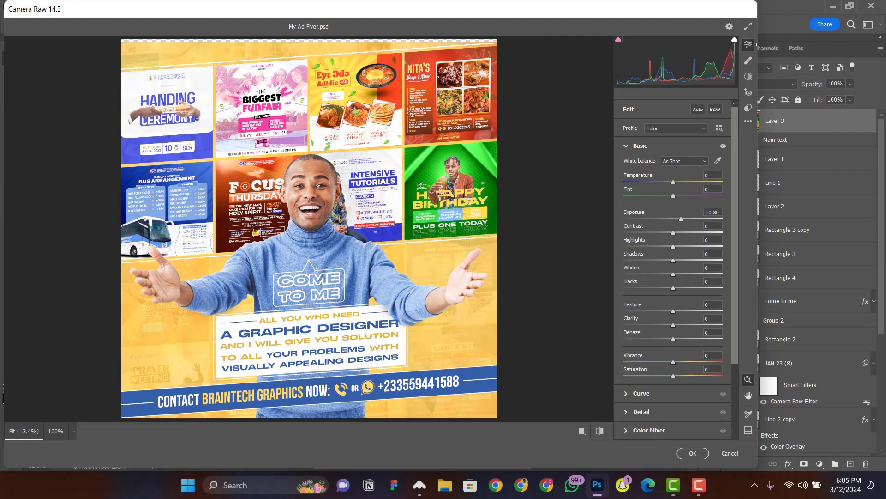
{"action": "left_click_drag", "start_coordinate": [673, 311], "coordinate": [678, 324]}
{"action": "left_click", "coordinate": [693, 453]}
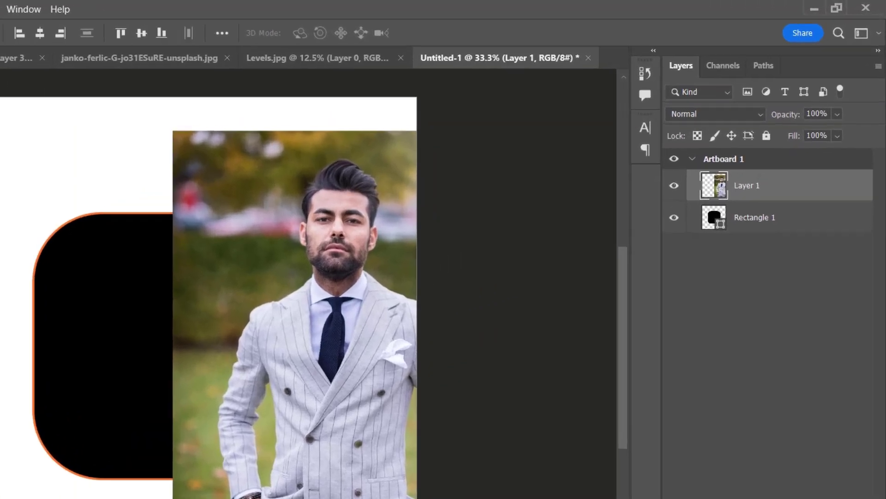
- Clip the portrait photo on Layer 1 to the rounded rectangle below and centre the man inside the shape
{"action": "right_click", "coordinate": [773, 187]}
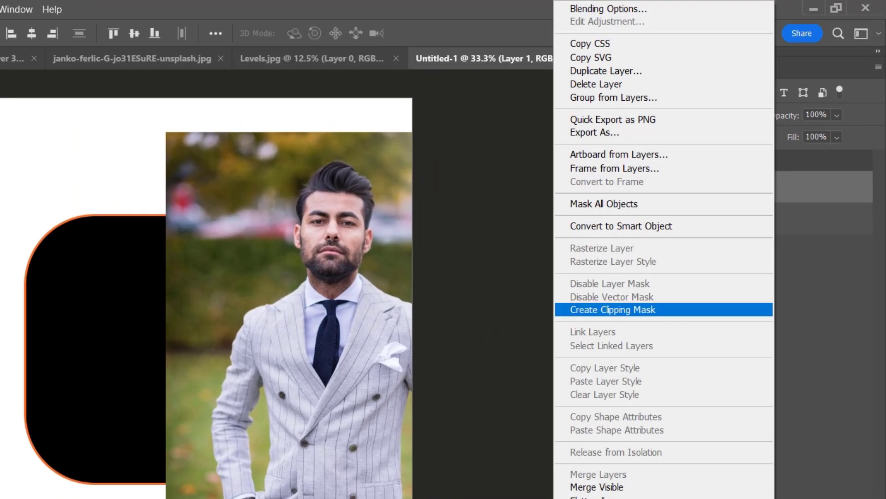
{"action": "left_click", "coordinate": [610, 309]}
{"action": "left_click_drag", "start_coordinate": [290, 358], "coordinate": [117, 416]}
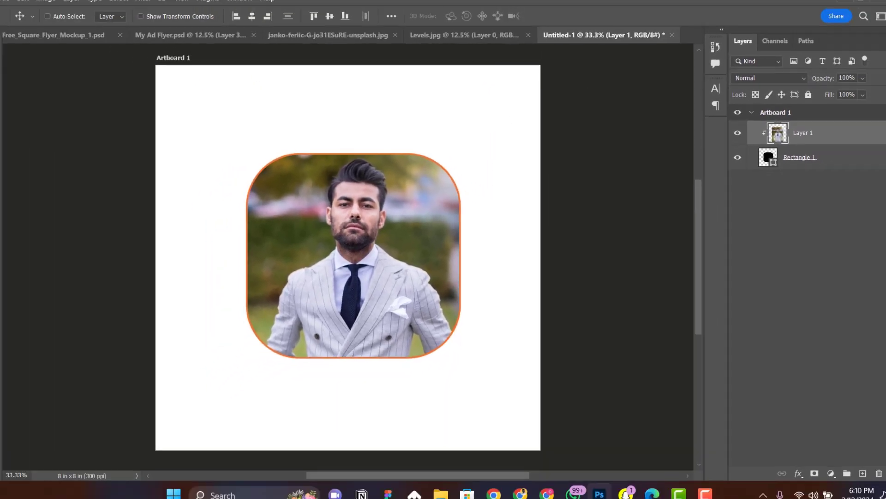
- Release the portrait photo's clipping mask and clip the photo to Rectangle 1 again
{"action": "key", "text": "ctrl+alt+g"}
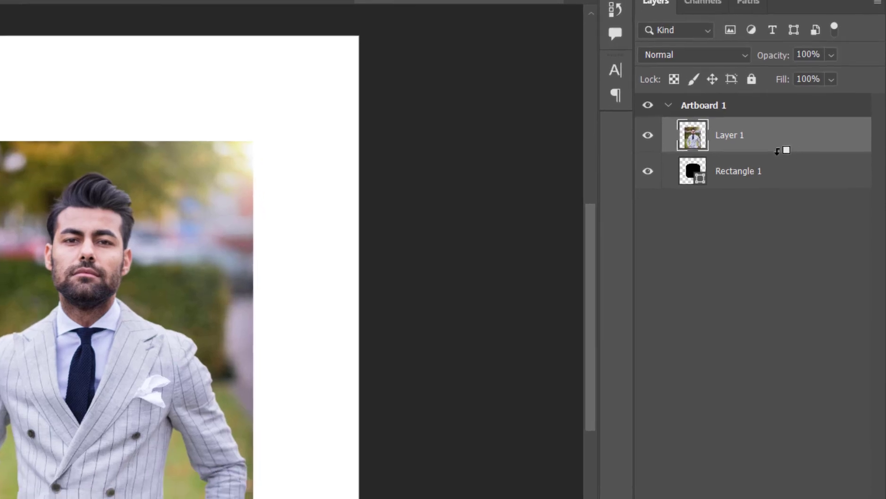
{"action": "left_click", "coordinate": [781, 150], "text": "alt"}
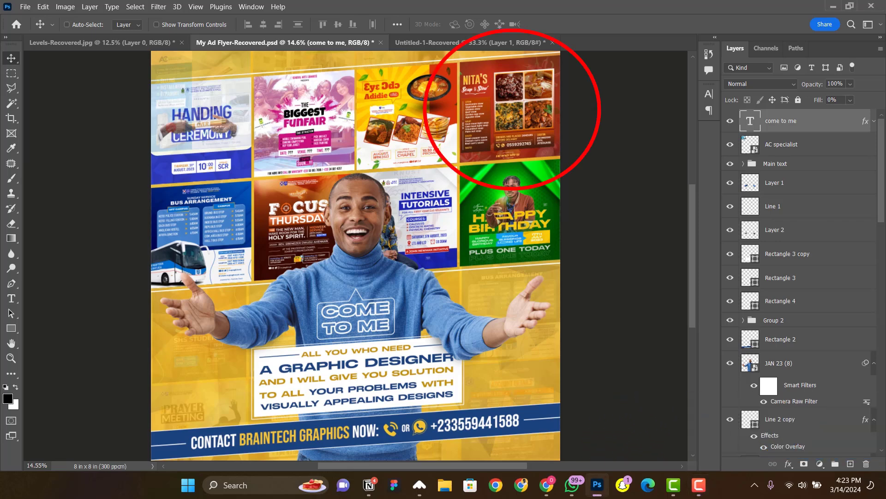
- Examine the Nita's Soup & Stew design in the flyer's upper corner at 50% zoom
{"action": "key", "text": "ctrl"}
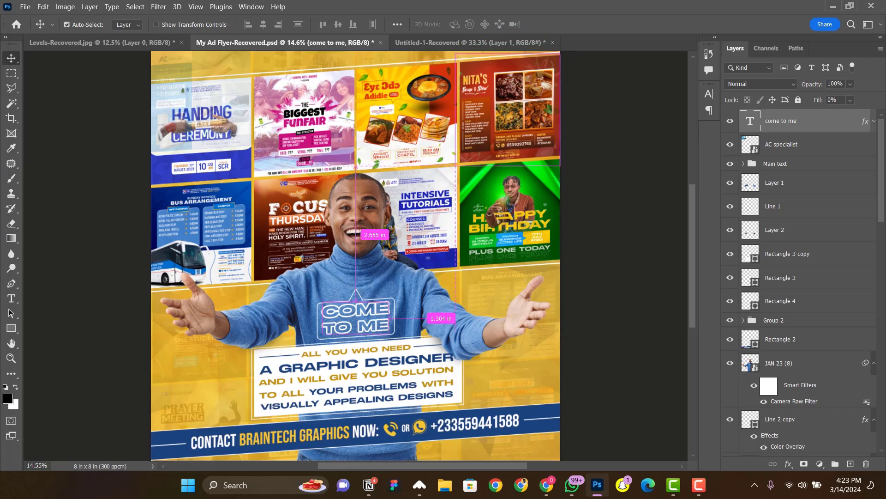
{"action": "key", "text": "ctrl+plus"}
{"action": "key", "text": "ctrl+plus"}
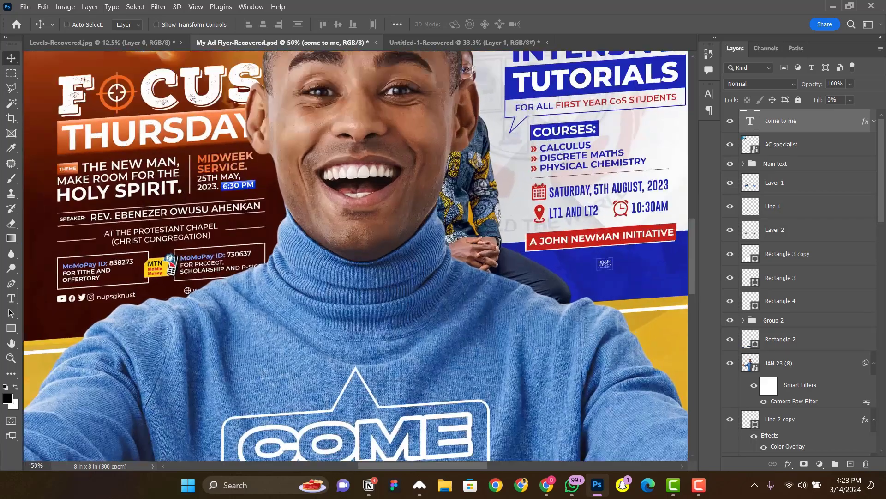
{"action": "scroll", "coordinate": [356, 255], "scroll_direction": "up", "scroll_amount": 7}
{"action": "scroll", "coordinate": [356, 255], "scroll_direction": "up", "scroll_amount": 3}
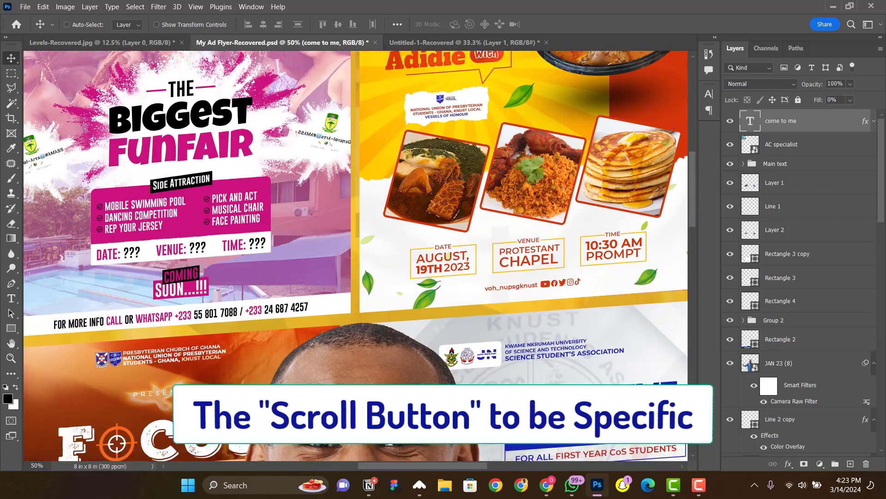
{"action": "scroll", "coordinate": [356, 255], "scroll_direction": "right", "scroll_amount": 2}
{"action": "scroll", "coordinate": [360, 257], "scroll_direction": "right", "scroll_amount": 10}
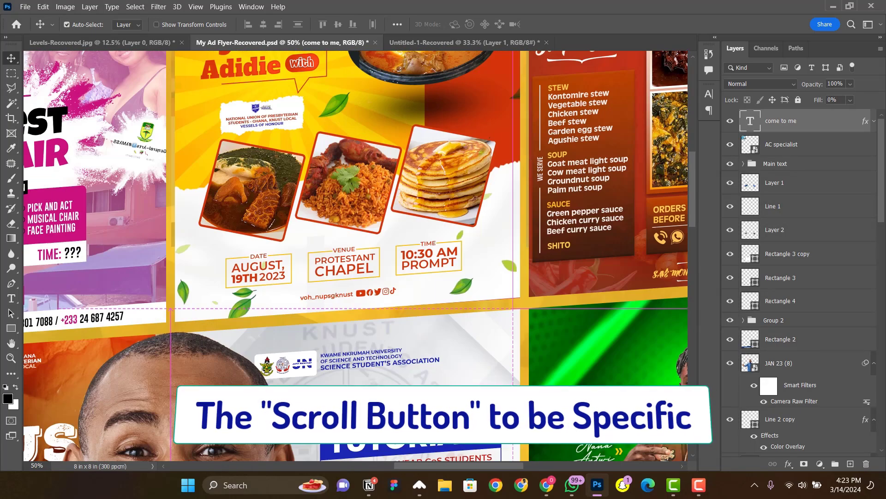
{"action": "scroll", "coordinate": [360, 257], "scroll_direction": "up", "scroll_amount": 3}
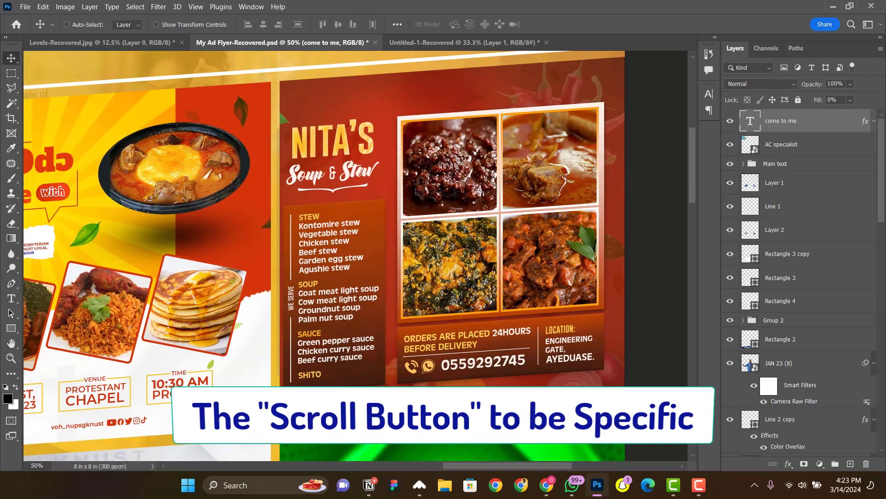
- Return to a view of the whole flyer fitted to the window
{"action": "key", "text": "ctrl+minus"}
{"action": "key", "text": "ctrl+minus"}
{"action": "key", "text": "ctrl+minus"}
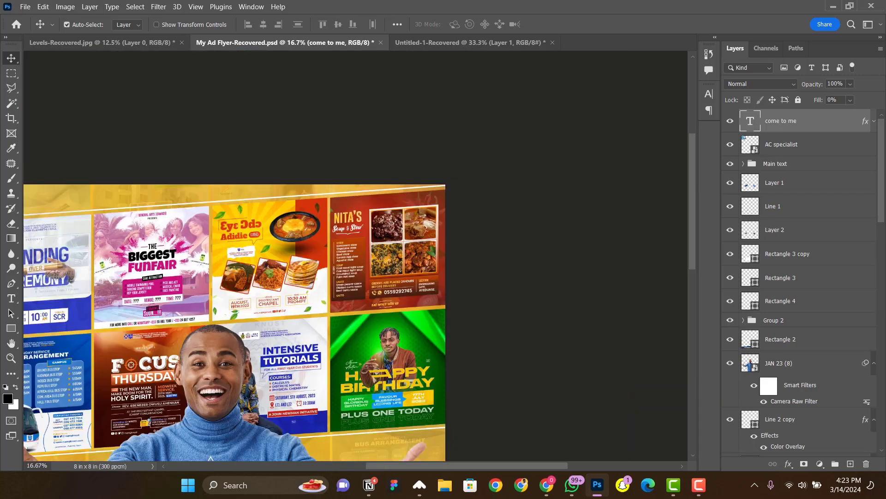
{"action": "key", "text": "ctrl+minus"}
{"action": "scroll", "coordinate": [356, 256], "scroll_direction": "down", "scroll_amount": 2}
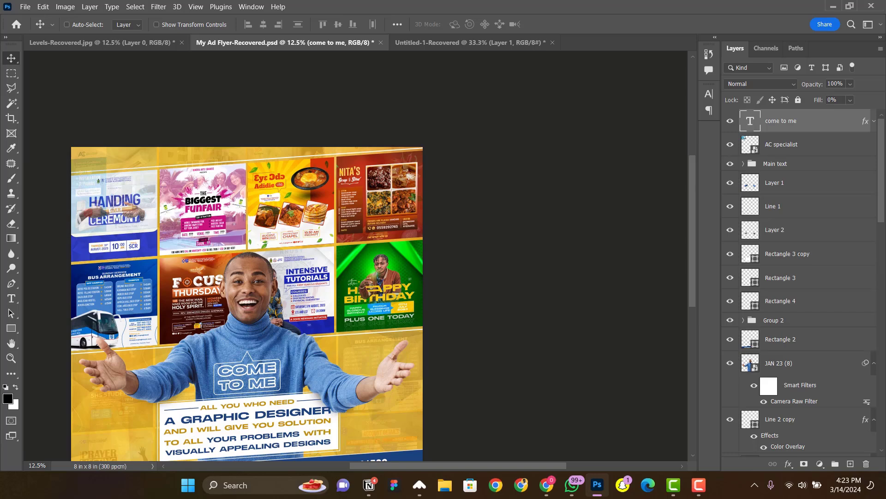
{"action": "key", "text": "ctrl"}
{"action": "key", "text": "ctrl+0"}
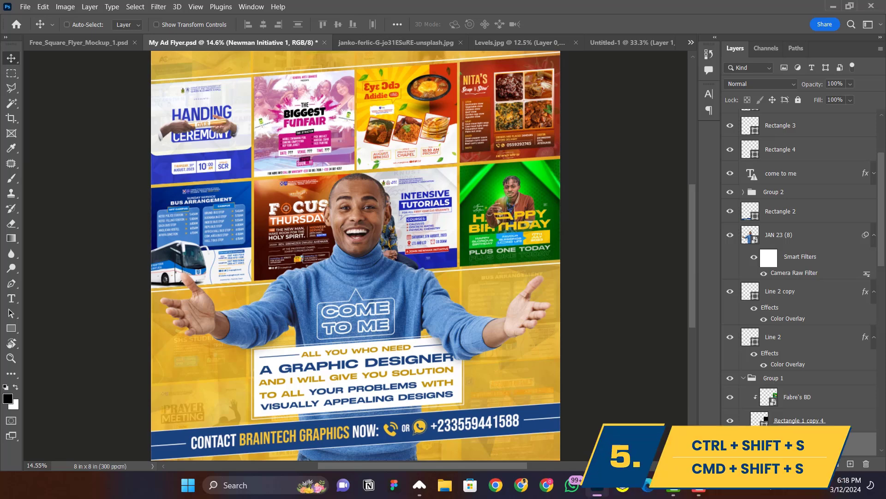
- Review the file formats offered in the Save As dialog for My Ad Flyer, and dismiss it without saving
{"action": "key", "text": "ctrl+shift+s"}
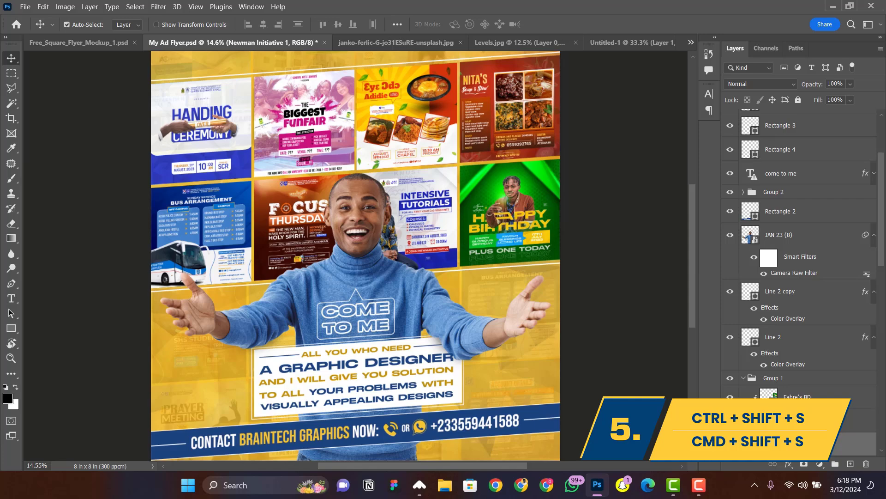
{"action": "key", "text": "ctrl+shift+s"}
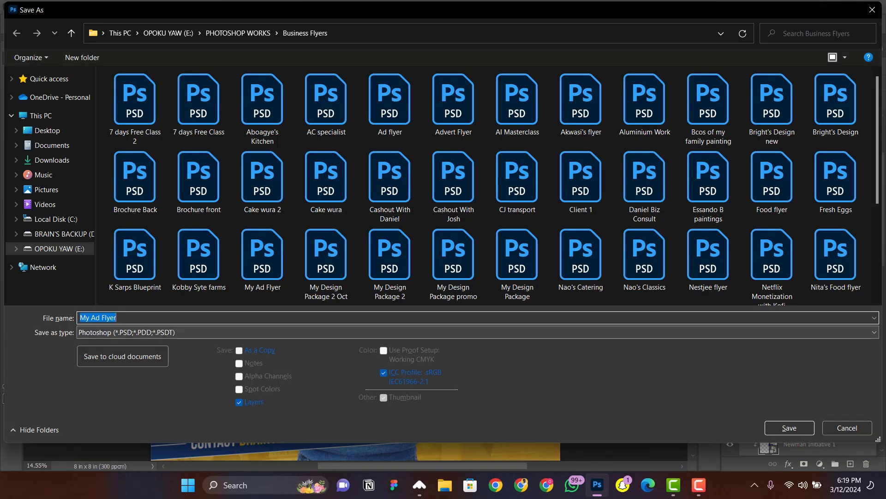
{"action": "left_click", "coordinate": [145, 332]}
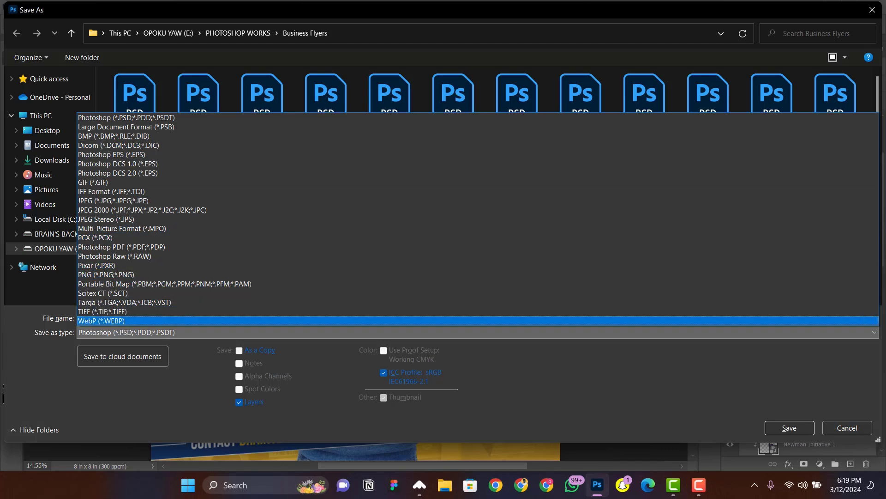
{"action": "left_click", "coordinate": [146, 332]}
{"action": "left_click", "coordinate": [145, 332]}
{"action": "key", "text": "F10"}
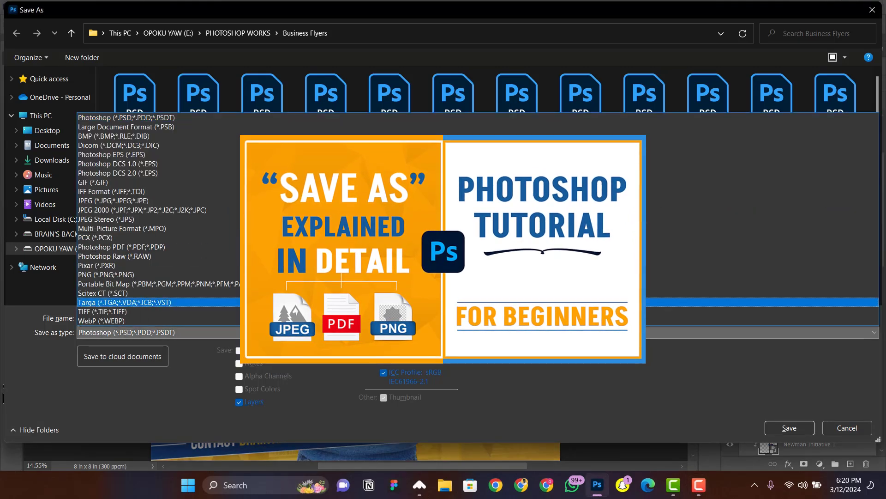
{"action": "key", "text": "Escape"}
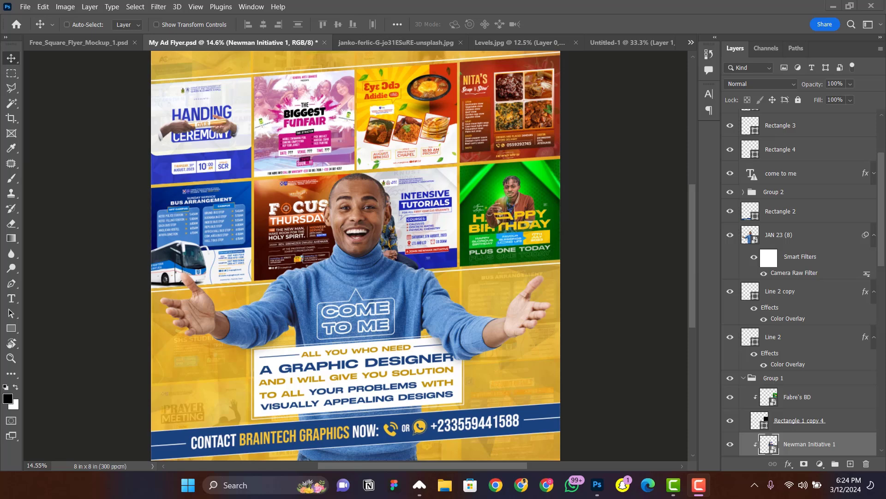
{"action": "key", "text": "ctrl+minus"}
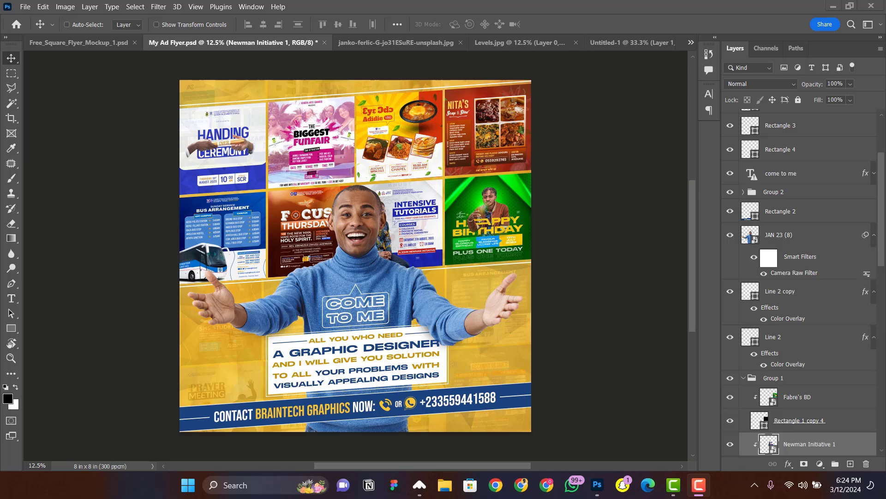
- Preview My Ad Flyer in CMYK proof colors and return it to the normal RGB display
{"action": "key", "text": "ctrl+y"}
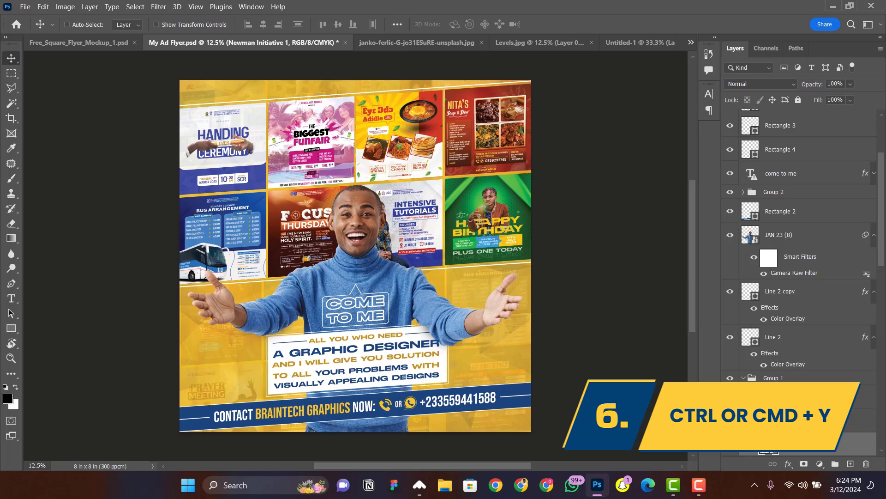
{"action": "key", "text": "ctrl+y"}
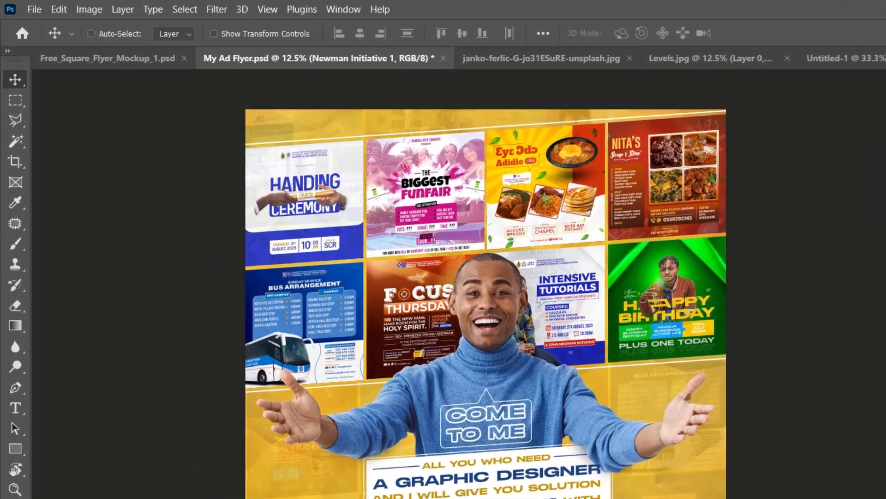
- Review the color modes available for My Ad Flyer without changing the current mode
{"action": "left_click", "coordinate": [66, 6]}
{"action": "mouse_move", "coordinate": [73, 18]}
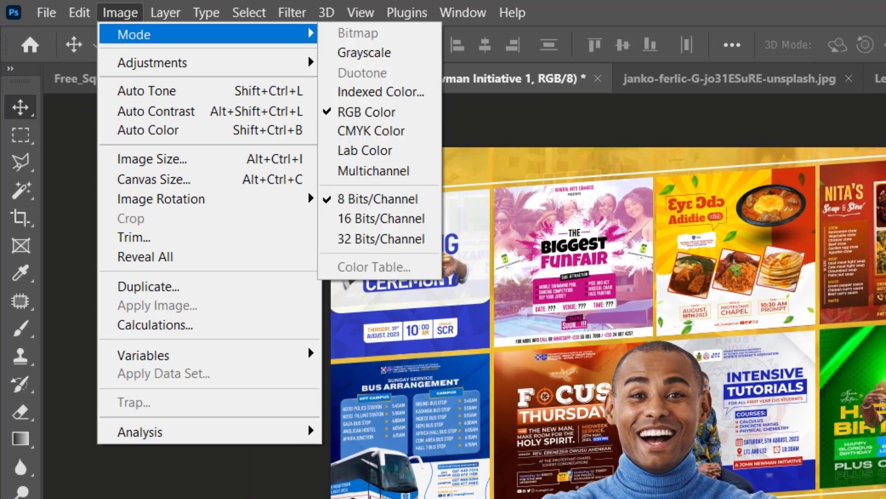
{"action": "key", "text": "Down"}
{"action": "key", "text": "Down"}
{"action": "key", "text": "Down"}
{"action": "key", "text": "Down"}
{"action": "key", "text": "Up"}
{"action": "key", "text": "Down"}
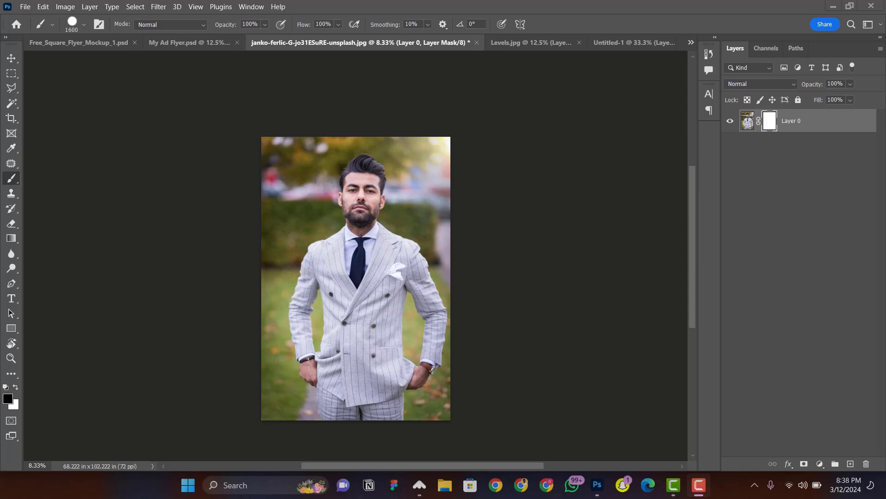
- Check the brush's size and hardness settings, and enlarge the brush to 2100 px for painting on Layer 0's mask
{"action": "right_click", "coordinate": [377, 227]}
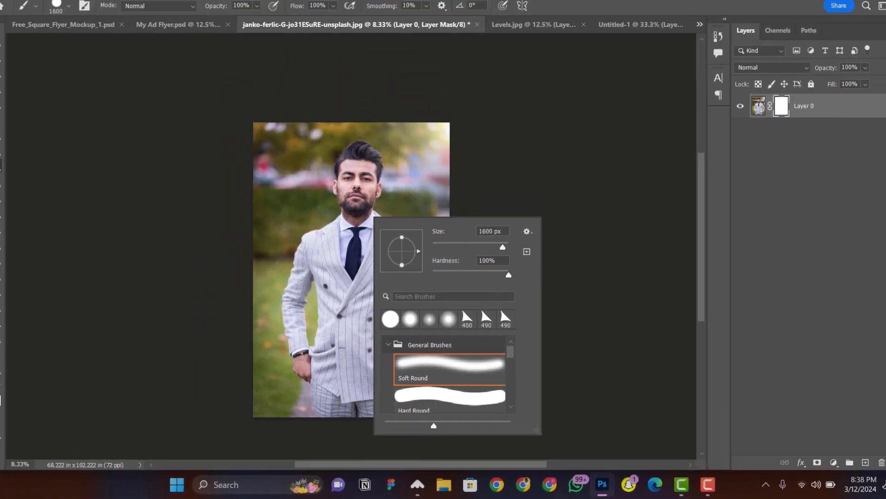
{"action": "key", "text": "Escape"}
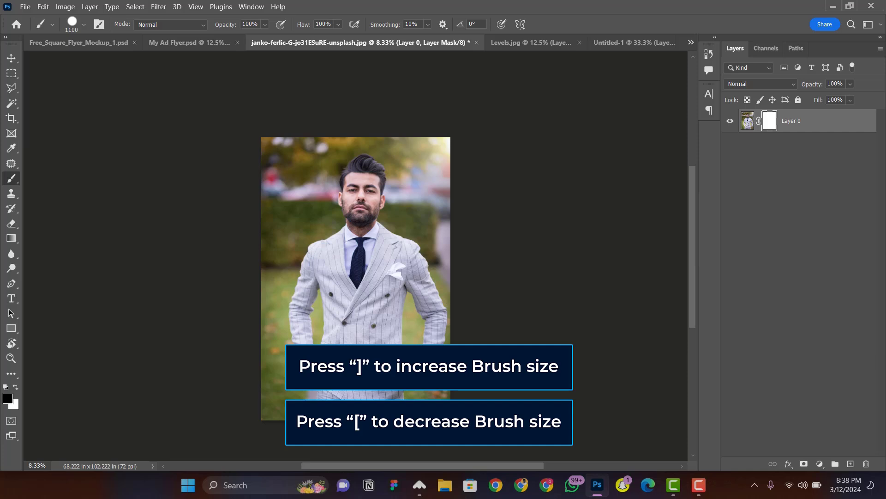
{"action": "key", "text": "bracketright"}
{"action": "key", "text": "bracketright"}
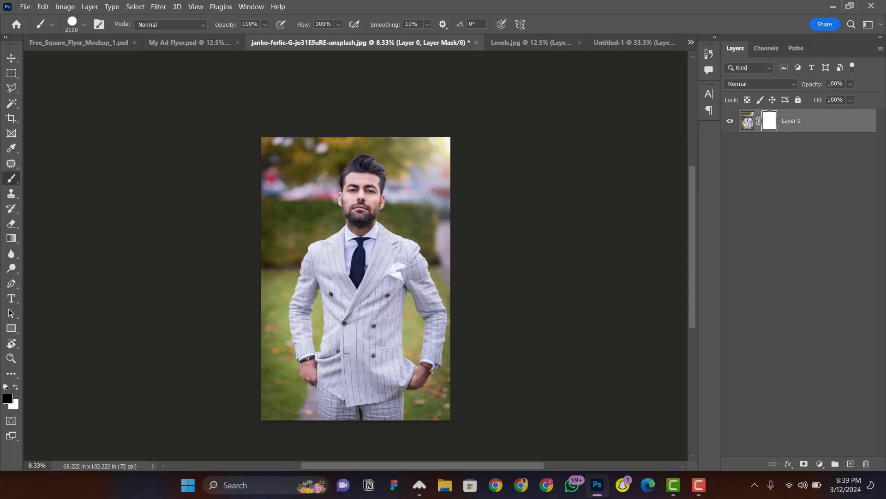
- Vary the brush hardness, ending on a softer edge, and test it with one black dab on Layer 0's mask, undoing the dab
{"action": "key", "text": "shift+bracketleft"}
{"action": "key", "text": "shift+bracketleft"}
{"action": "key", "text": "shift+bracketright"}
{"action": "key", "text": "shift+bracketright"}
{"action": "key", "text": "shift+bracketright"}
{"action": "key", "text": "shift+bracketleft"}
{"action": "key", "text": "shift+bracketleft"}
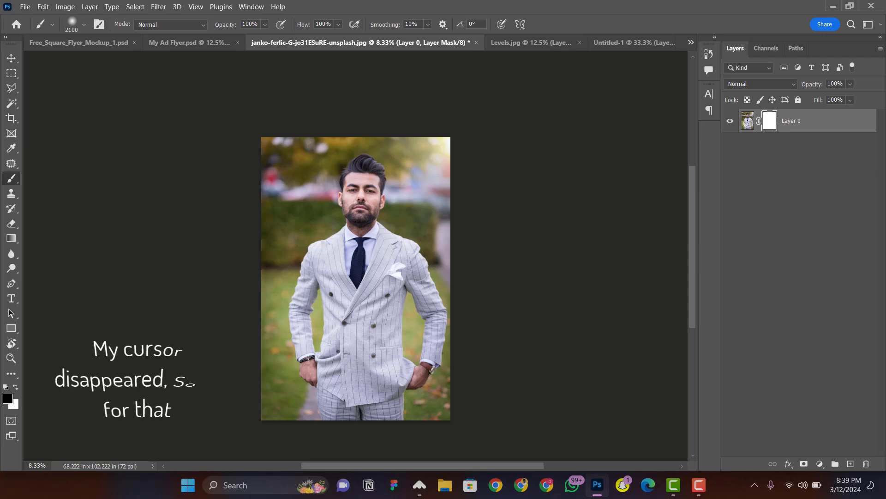
{"action": "left_click", "coordinate": [409, 264]}
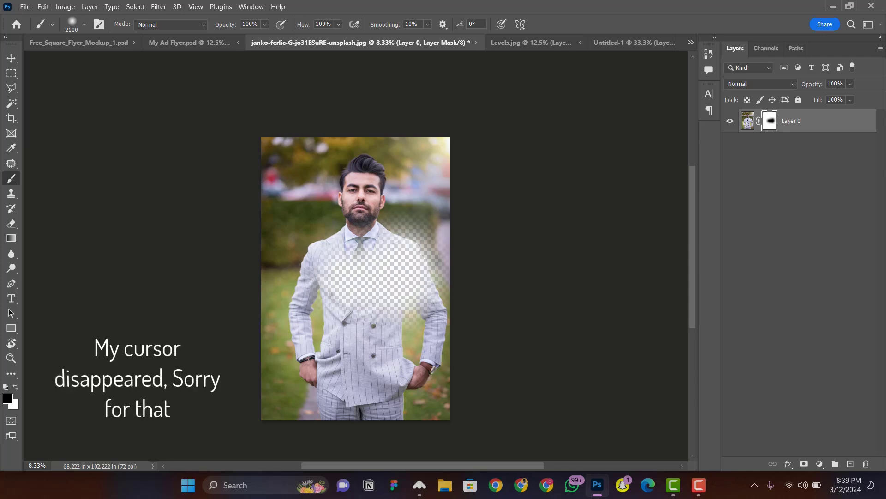
{"action": "key", "text": "ctrl+z"}
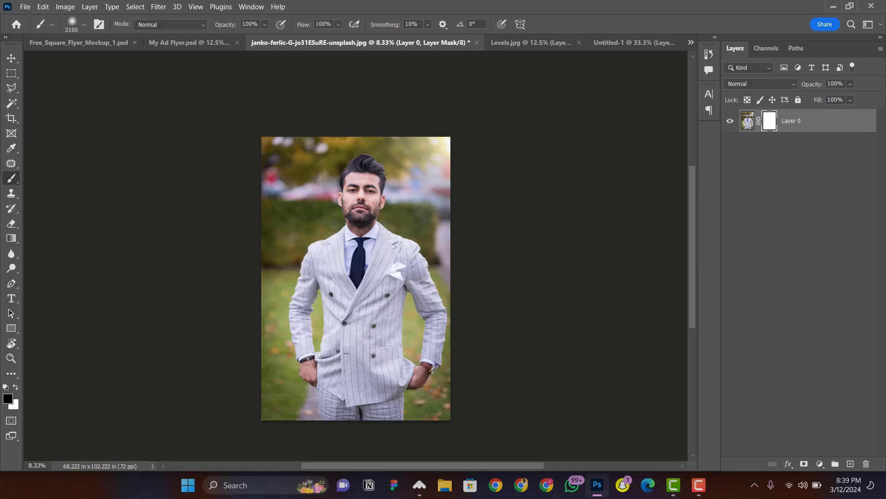
- Raise the hardness of the 2100 px brush by three increments
{"action": "key", "text": "shift+bracketright"}
{"action": "key", "text": "shift+bracketright"}
{"action": "key", "text": "shift+bracketright"}
{"action": "key", "text": "shift+bracketright"}
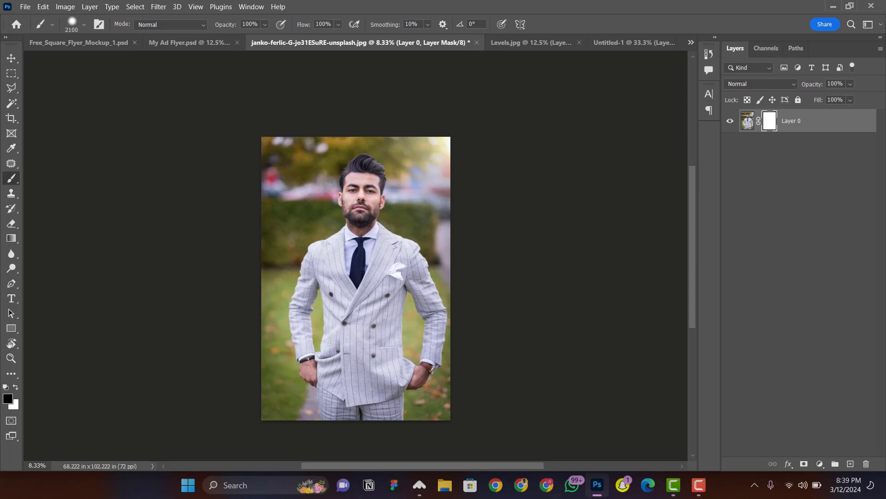
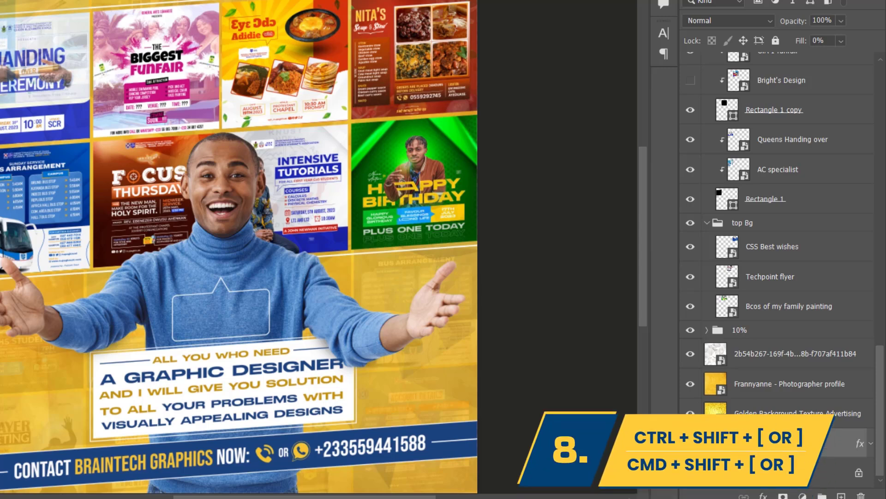
- Bring the "come to me" text layer to the front of the layer stack, and send it to the back above Background
{"action": "key", "text": "ctrl+shift+bracketright"}
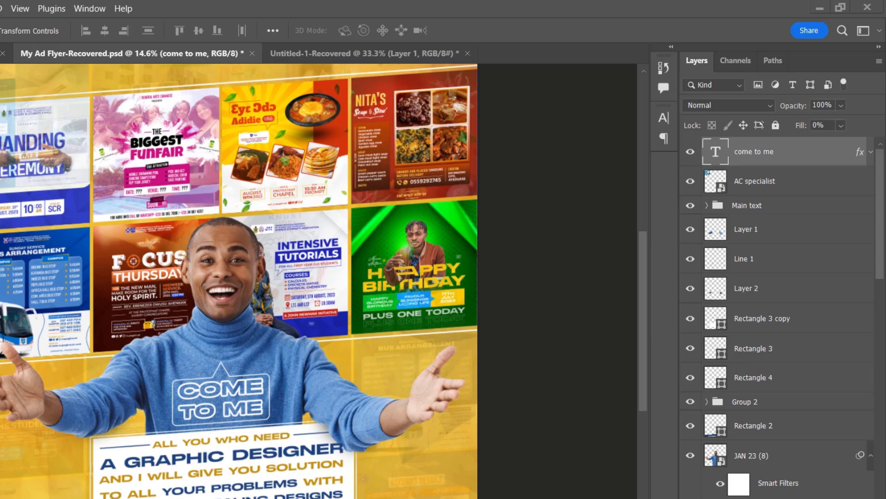
{"action": "key", "text": "ctrl"}
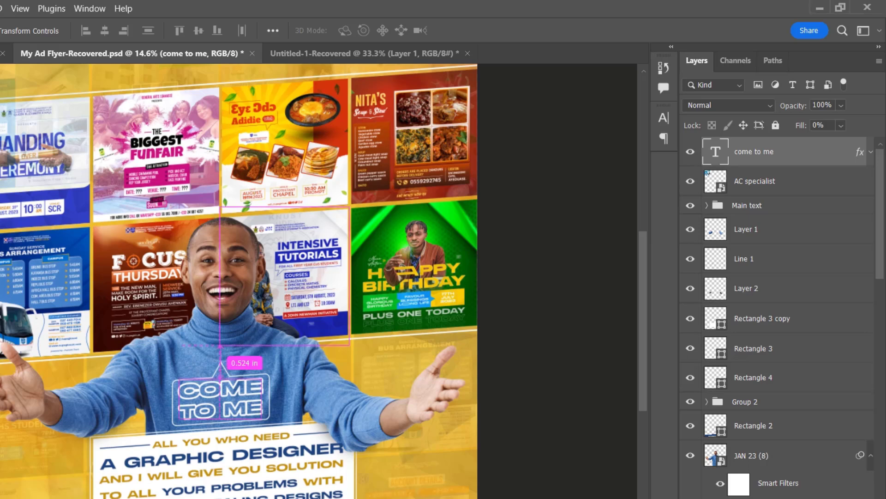
{"action": "key", "text": "ctrl+shift+bracketleft"}
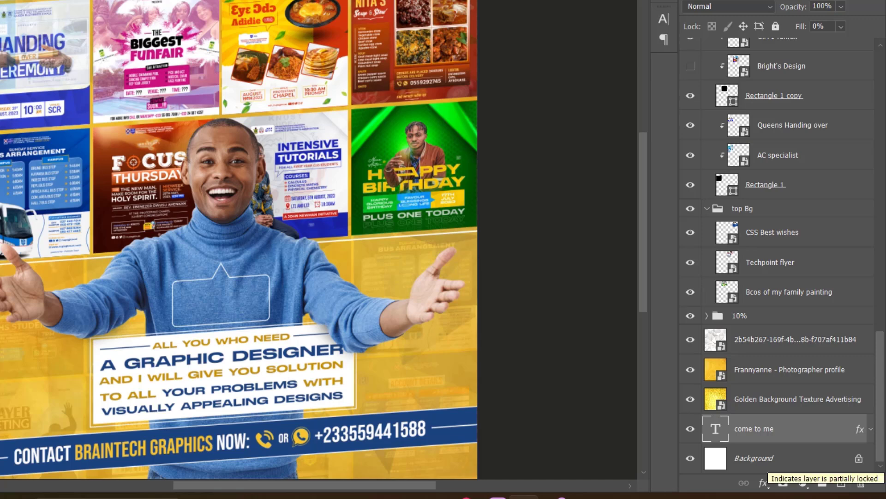
- Unlock the Background layer and move the "come to me" text layer beneath it
{"action": "left_click", "coordinate": [859, 458]}
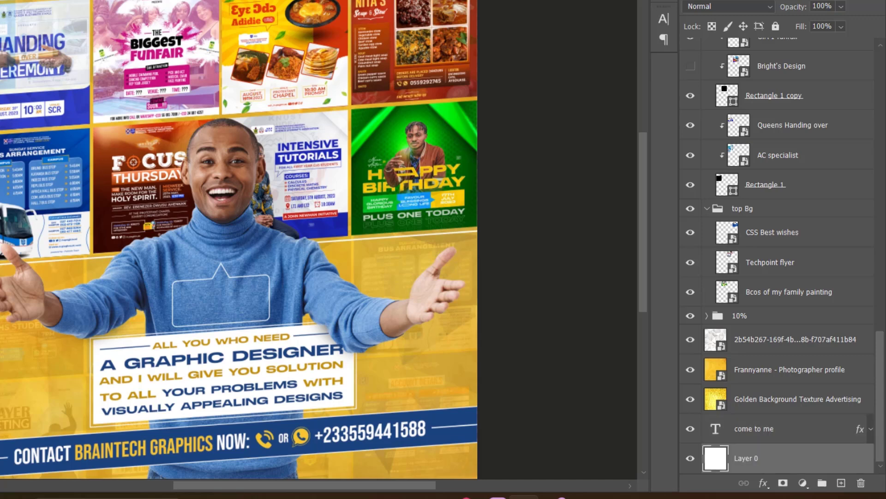
{"action": "left_click", "coordinate": [785, 428]}
{"action": "left_click_drag", "start_coordinate": [775, 429], "coordinate": [775, 469]}
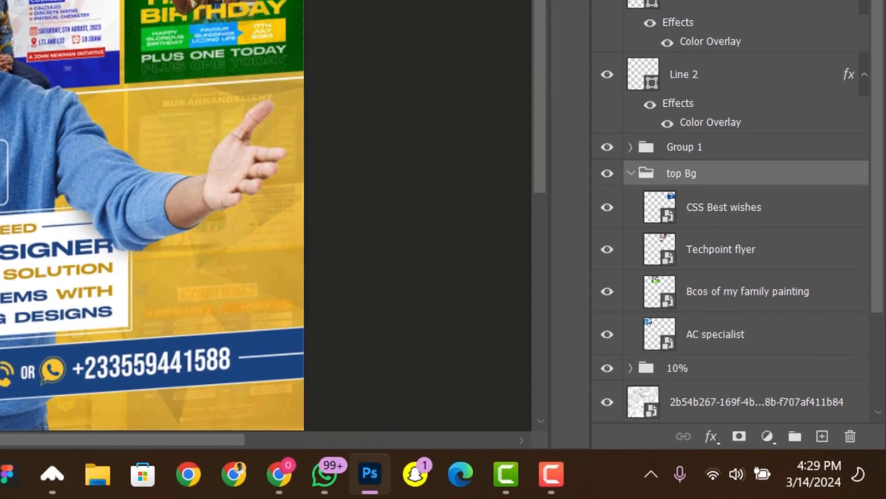
- Bring the AC specialist layer to the front of the top Bg group
{"action": "left_click", "coordinate": [715, 334]}
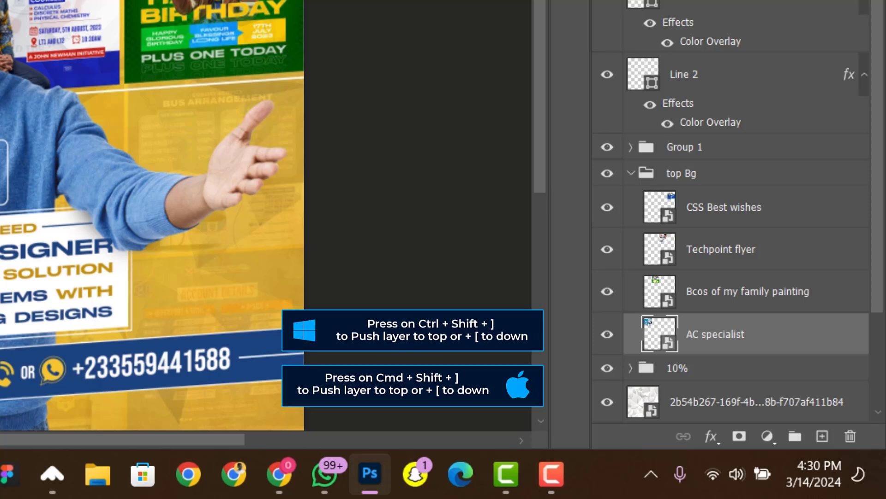
{"action": "key", "text": "ctrl+shift+bracketright"}
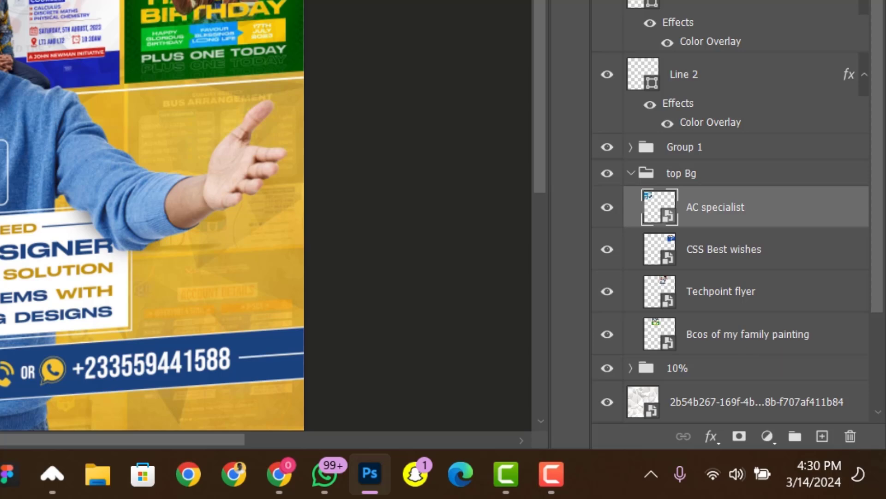
{"action": "scroll", "coordinate": [849, 355], "scroll_direction": "up", "scroll_amount": 10}
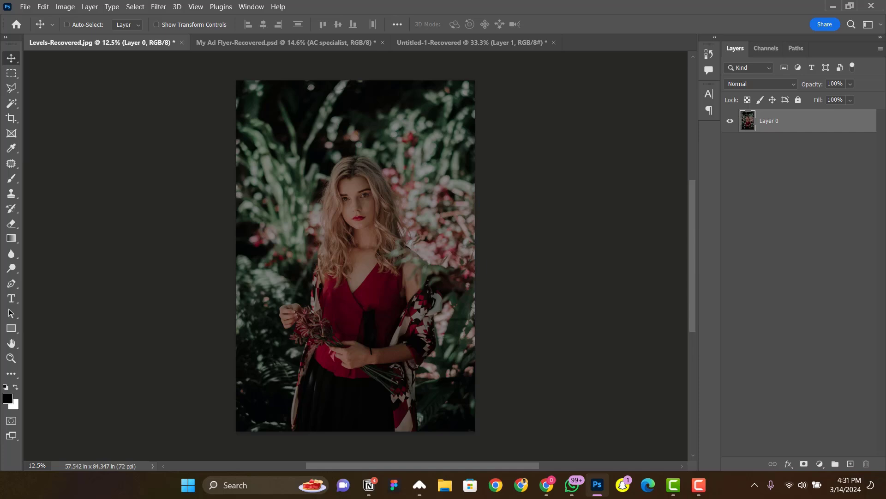
- Brighten Layer 0 of the dark portrait with Levels by shifting the midtone and highlight inputs toward the shadows
{"action": "key", "text": "ctrl+l"}
{"action": "left_click_drag", "start_coordinate": [434, 74], "coordinate": [593, 77]}
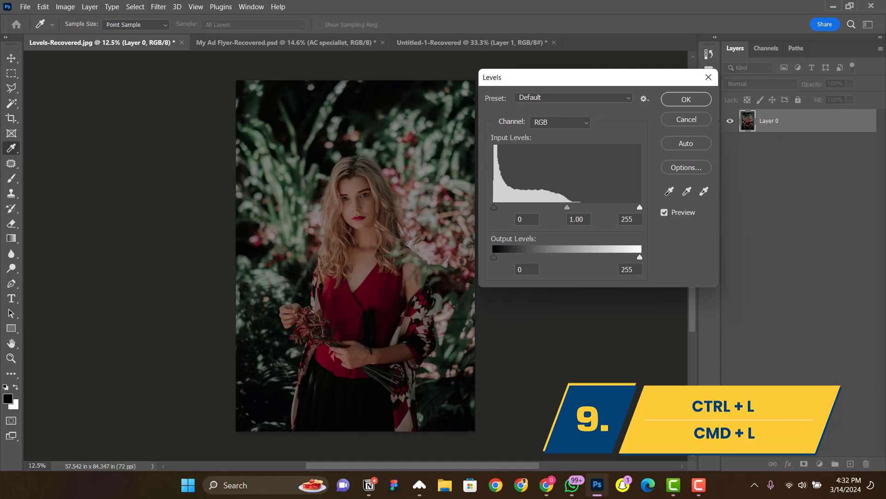
{"action": "left_click_drag", "start_coordinate": [567, 207], "coordinate": [554, 207]}
{"action": "left_click_drag", "start_coordinate": [494, 208], "coordinate": [495, 207]}
{"action": "left_click_drag", "start_coordinate": [640, 207], "coordinate": [622, 207]}
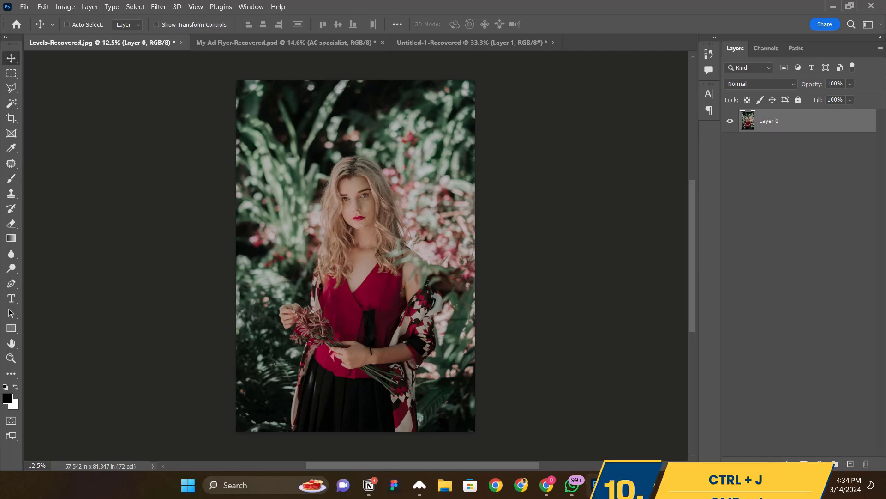
- Duplicate Layer 0 in the portrait document and the Main text group in My Ad Flyer
{"action": "key", "text": "ctrl"}
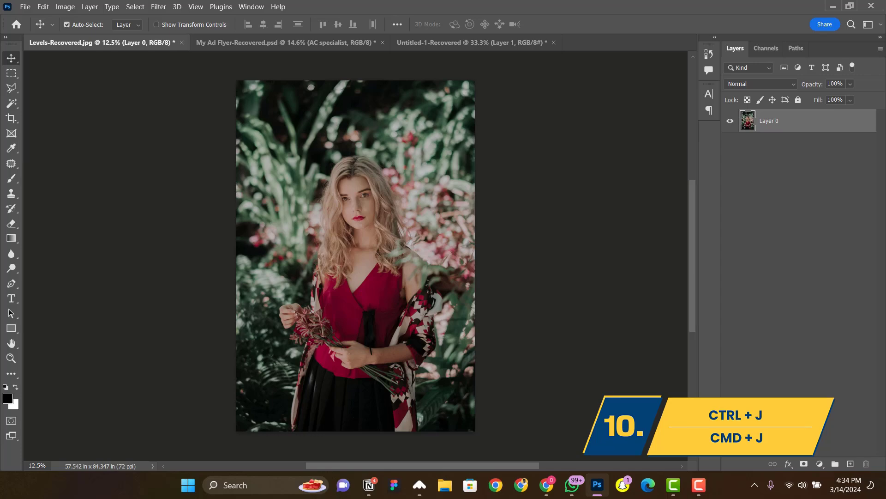
{"action": "key", "text": "ctrl+j"}
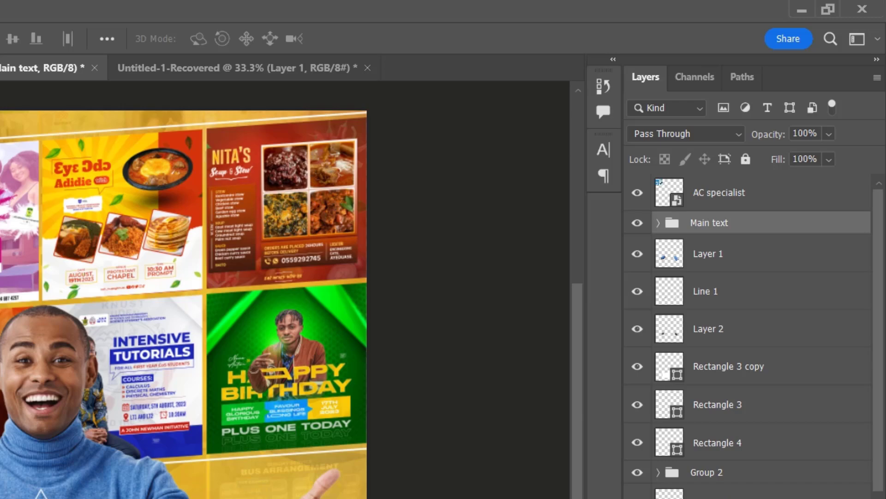
{"action": "key", "text": "ctrl+j"}
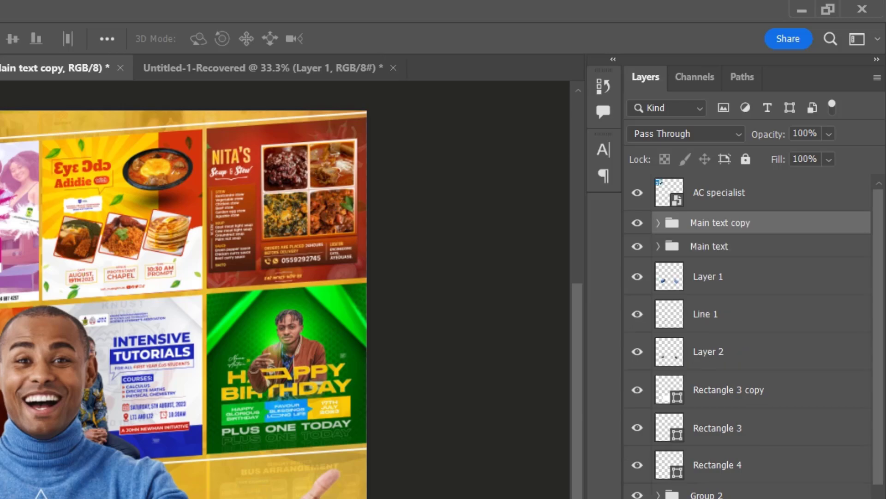